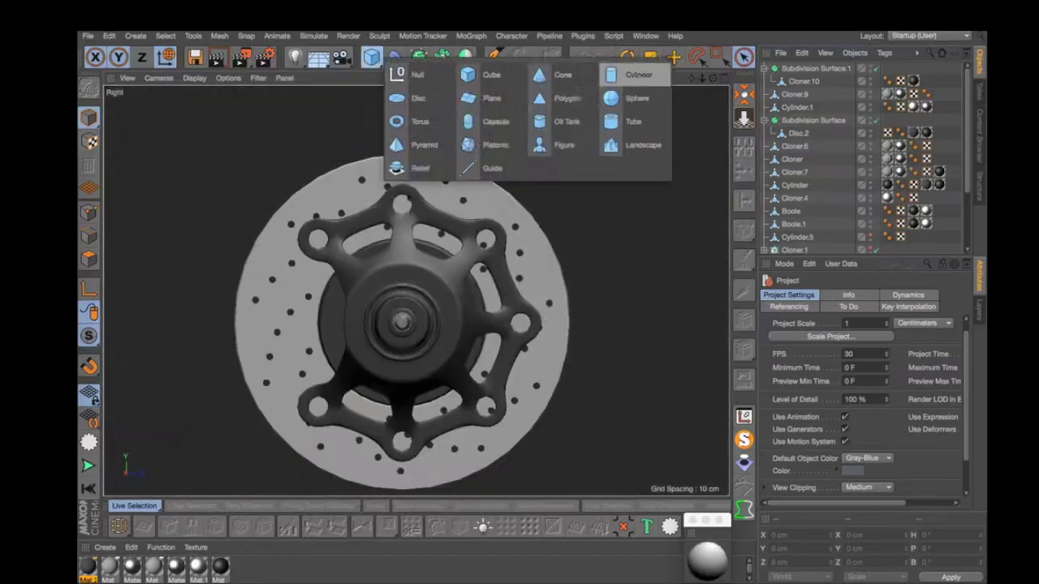
Add a new cylinder object to start the caliper shape
click(639, 74)
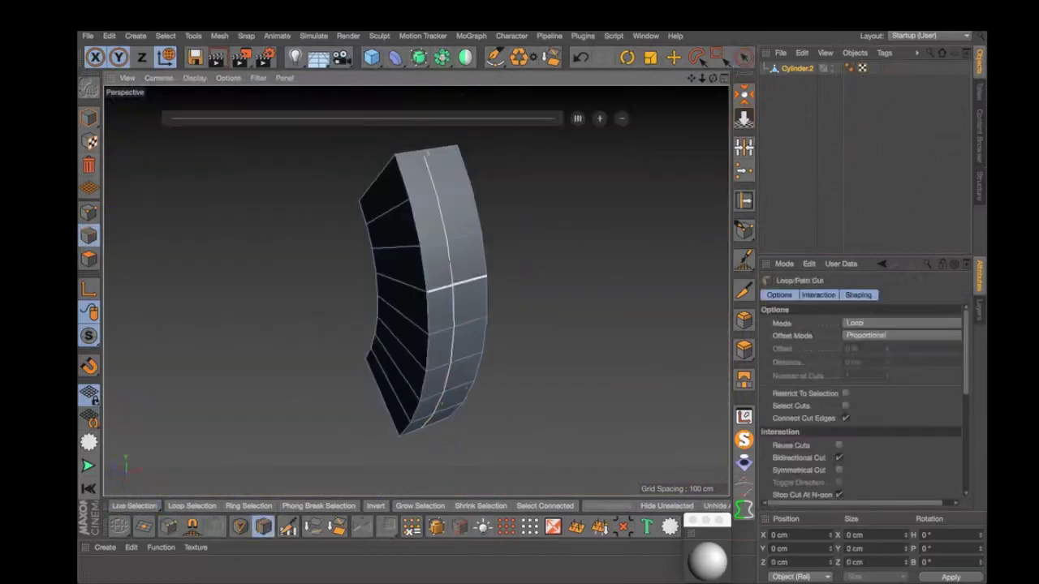
View the isolated wedge from the left side and cut a loop through its middle
alt+drag(138, 268, 160, 270)
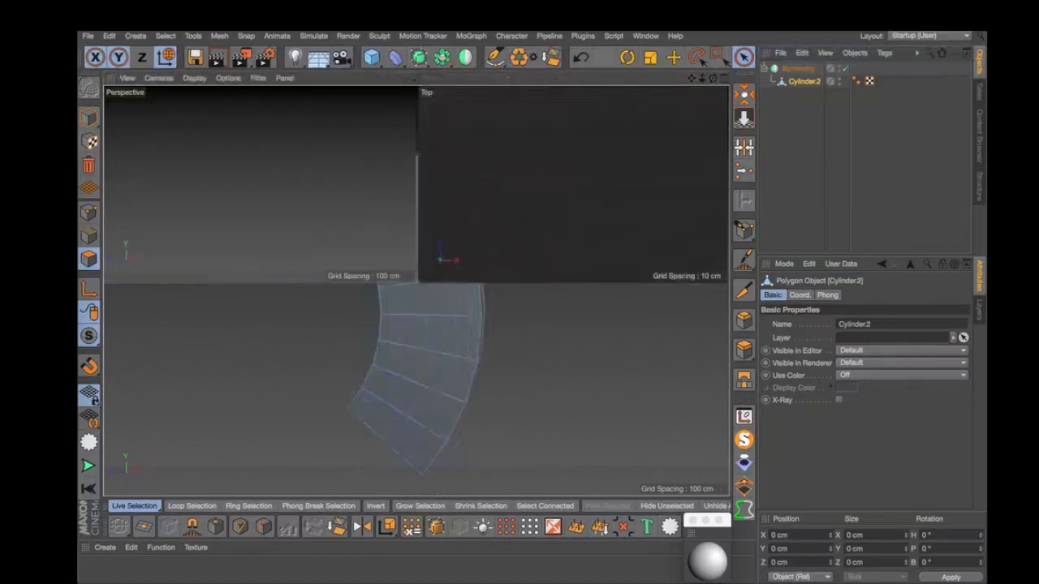
click(158, 78)
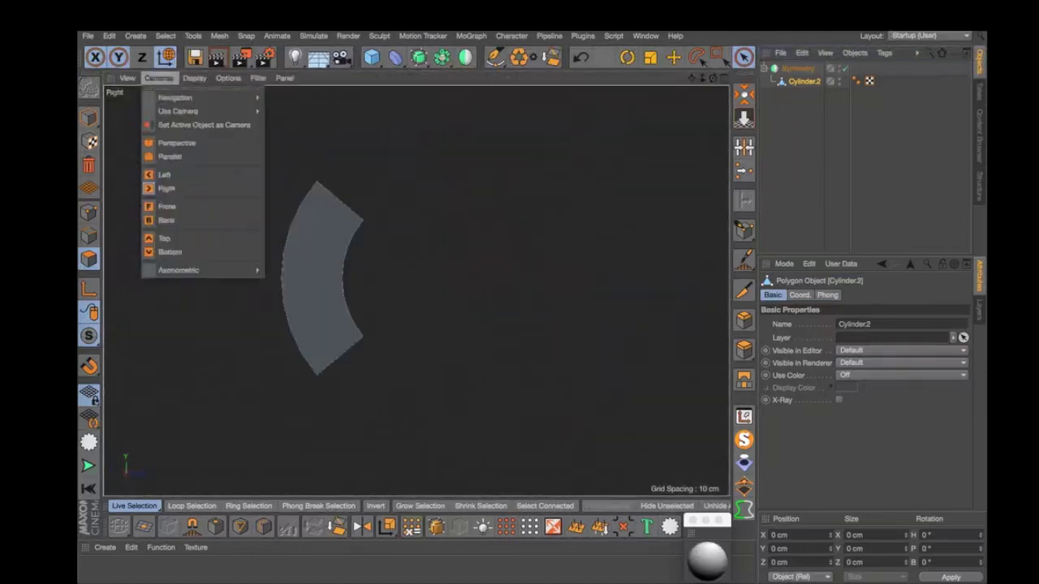
click(169, 171)
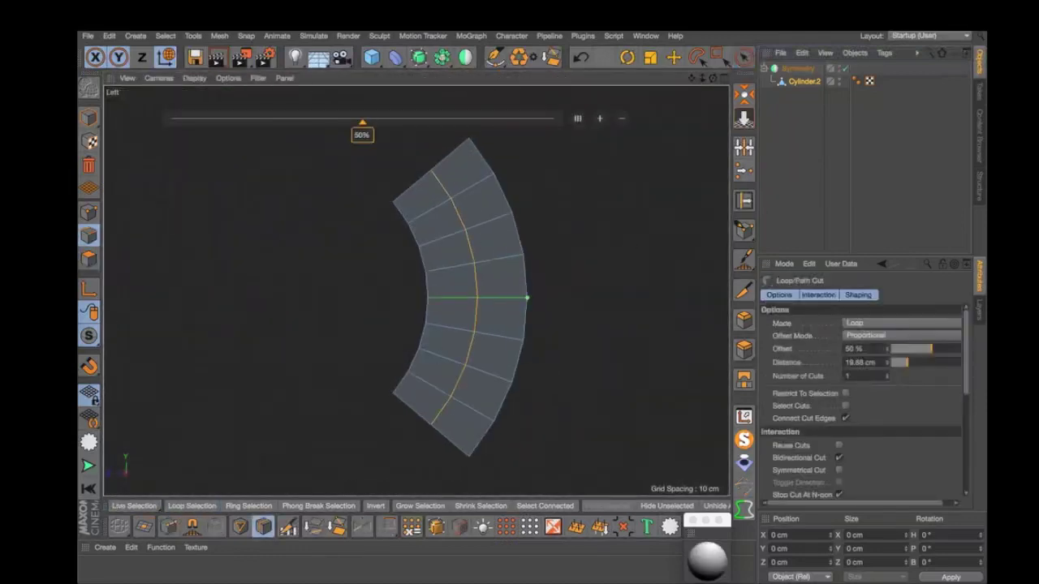
click(371, 56)
click(742, 57)
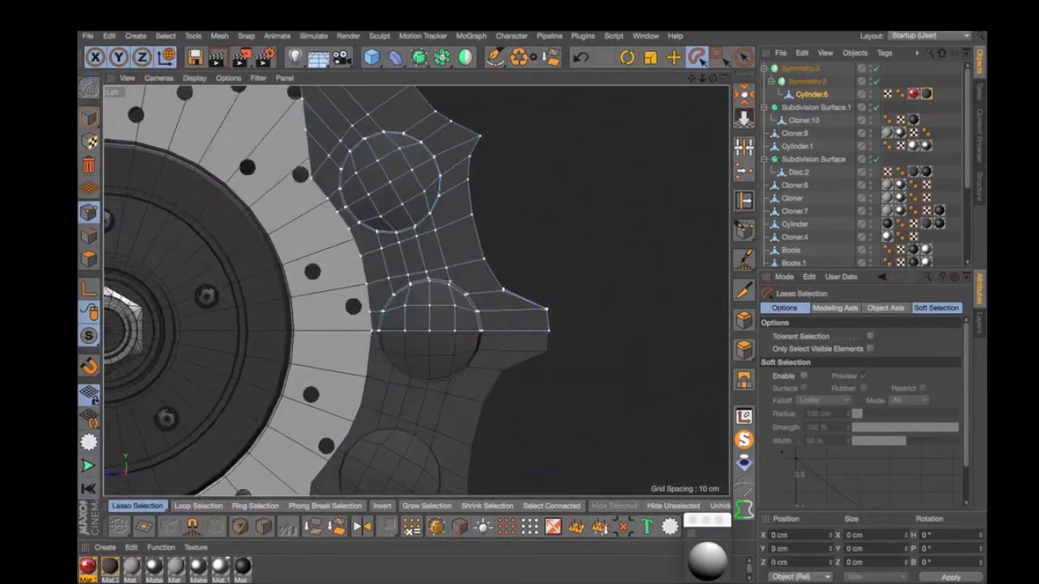
Zoom the viewport on the caliper mesh
scroll(418, 288, up, 2)
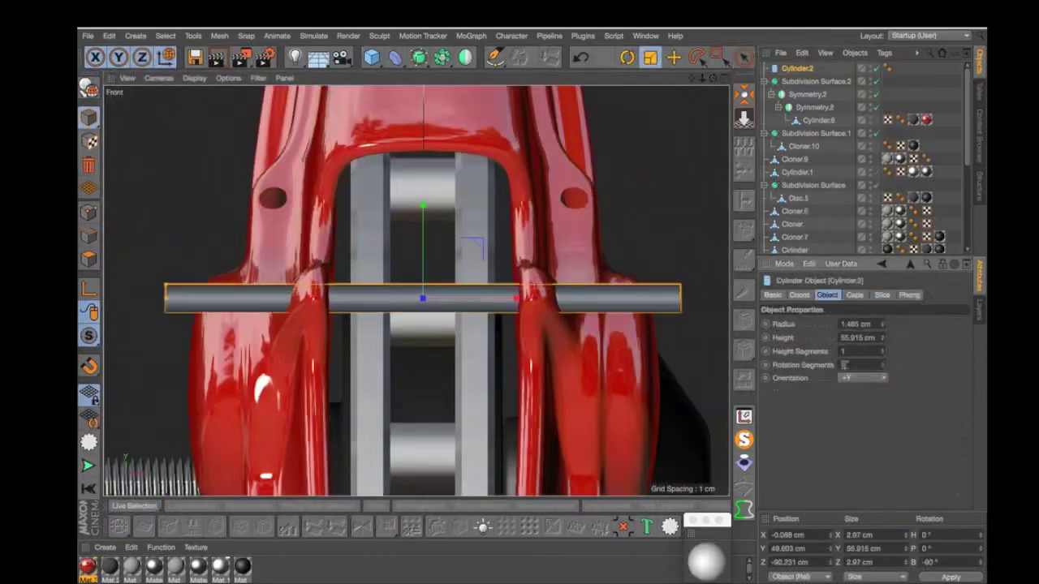
Make the pin cylinder editable and shorten it to about 74 percent length
key(c)
drag(516, 298, 499, 298)
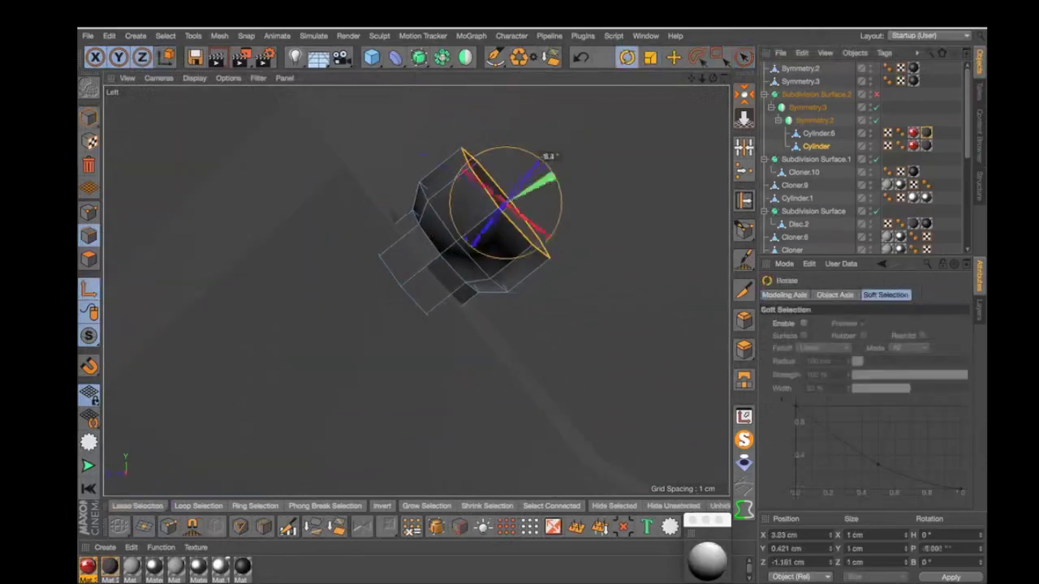
Shrink the valve's end ring to about 88 percent, then inspect it in perspective
key(space)
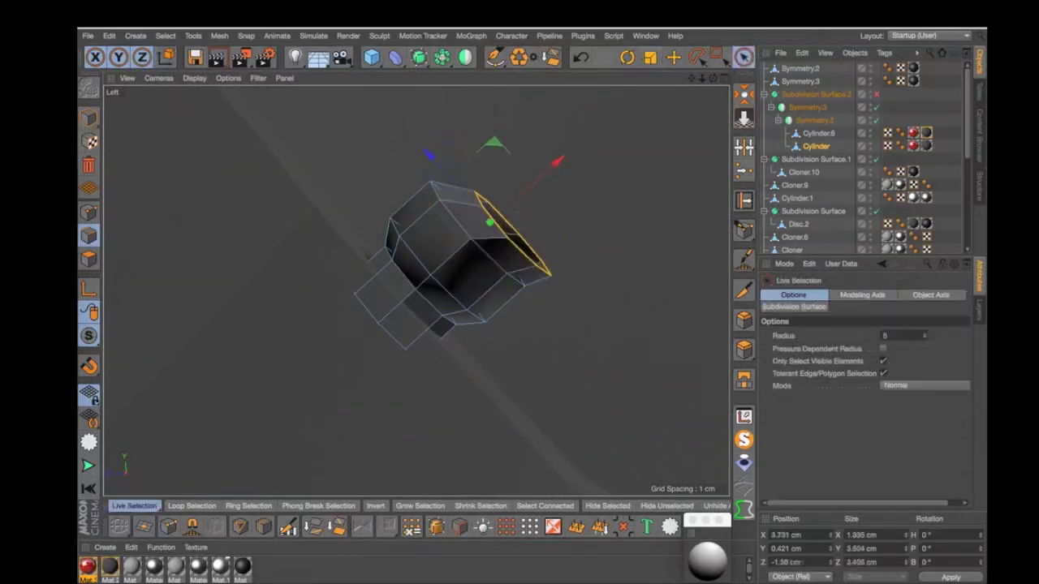
key(t)
drag(551, 192, 559, 182)
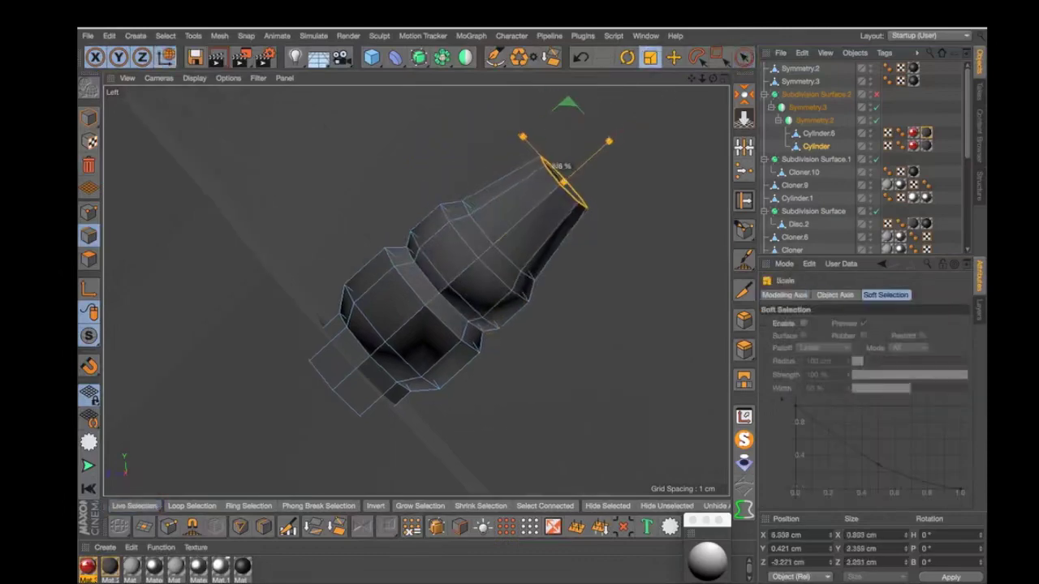
key(F1)
alt+drag(578, 218, 578, 250)
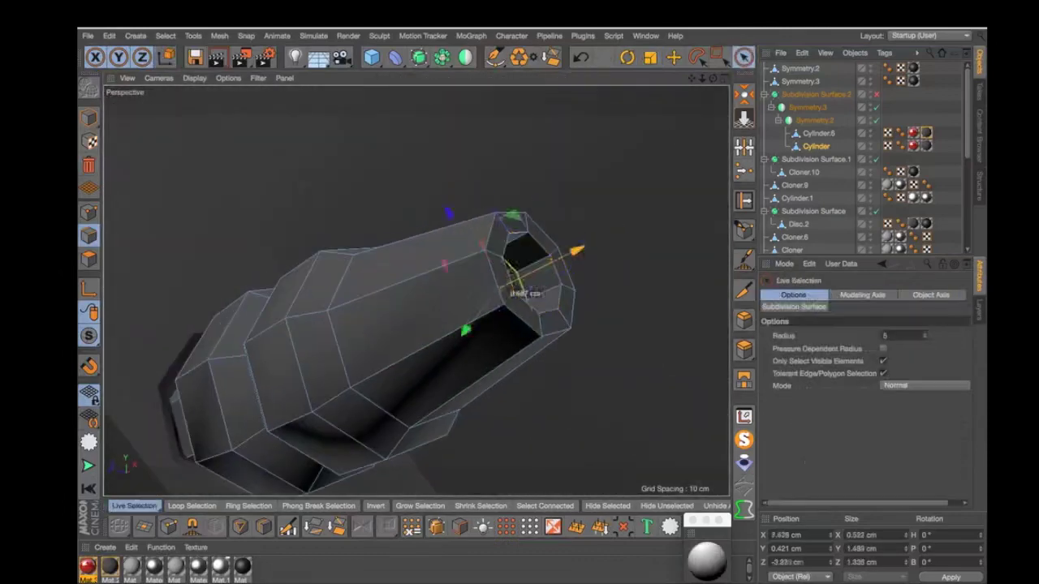
scroll(531, 266, down, 5)
scroll(531, 266, down, 4)
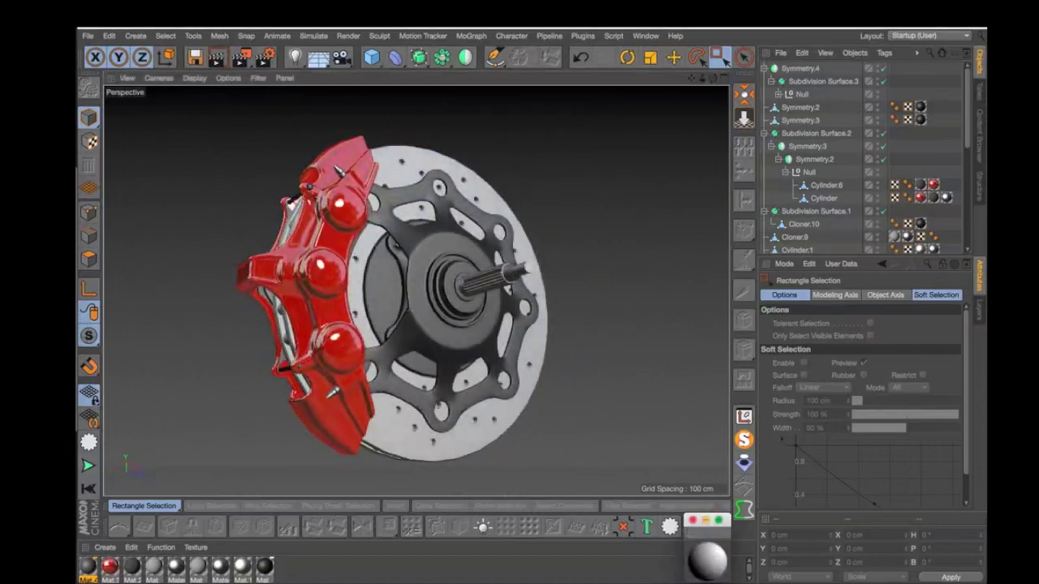
Switch to Full Screen Mode so the viewport fills the window
click(645, 36)
click(673, 69)
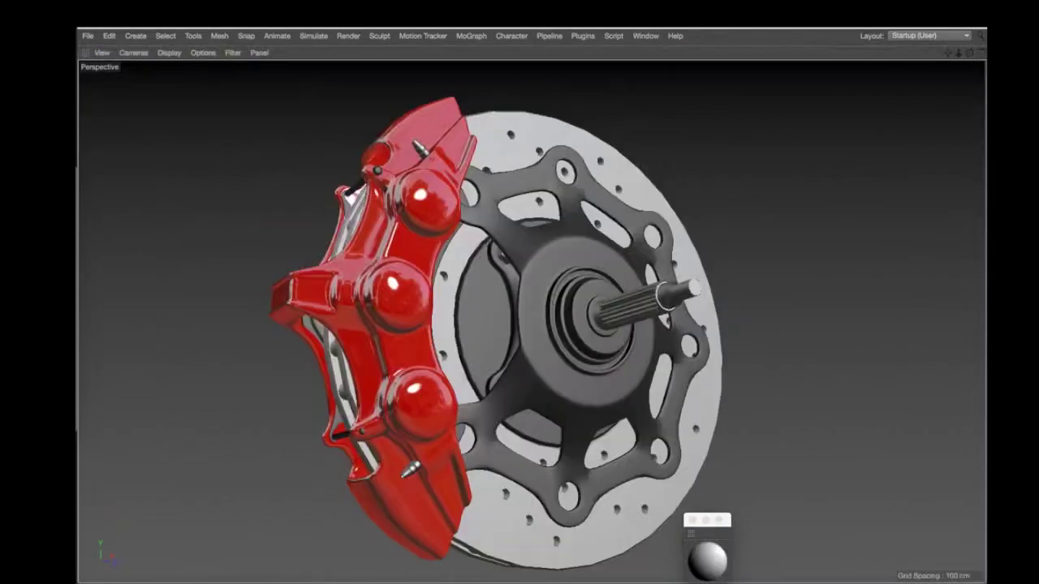